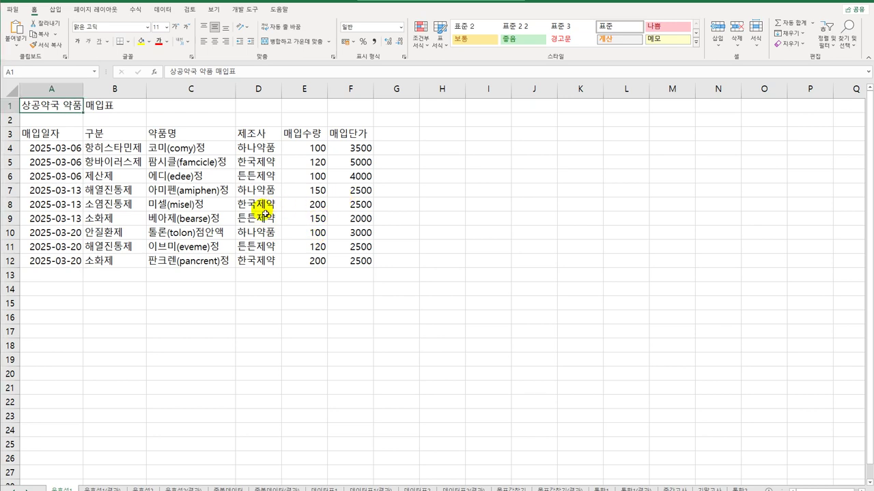
# - Restrict the 제조사 cells D4:D12 with a list (목록) data validation rule using the source 하나약품,한국제약,튼튼제약
pyautogui.moveTo(258, 146); pyautogui.dragTo(267, 258)
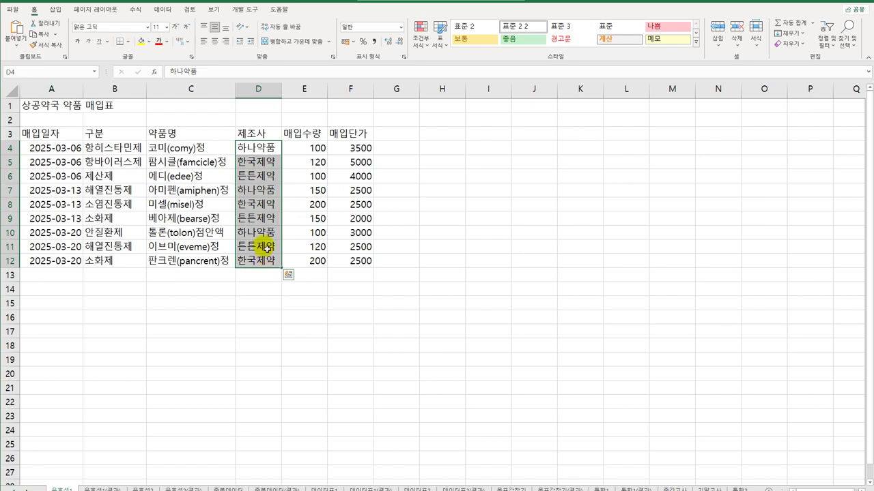
pyautogui.click(162, 9)
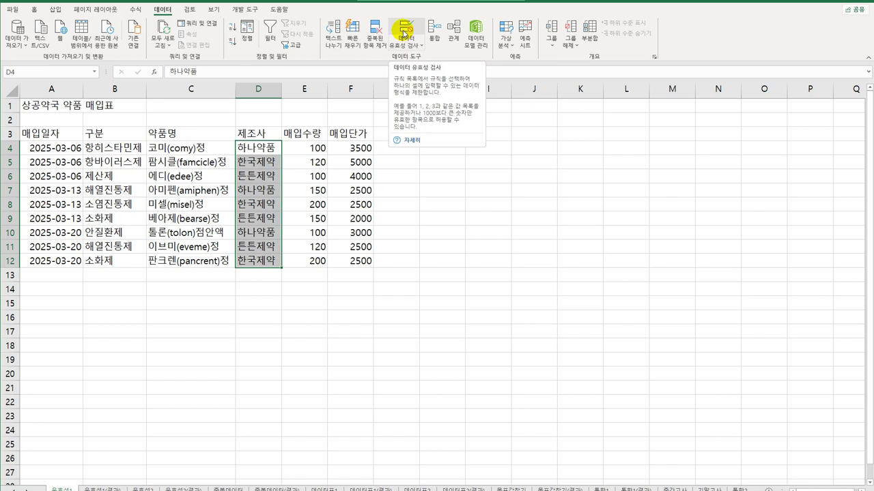
pyautogui.click(405, 31)
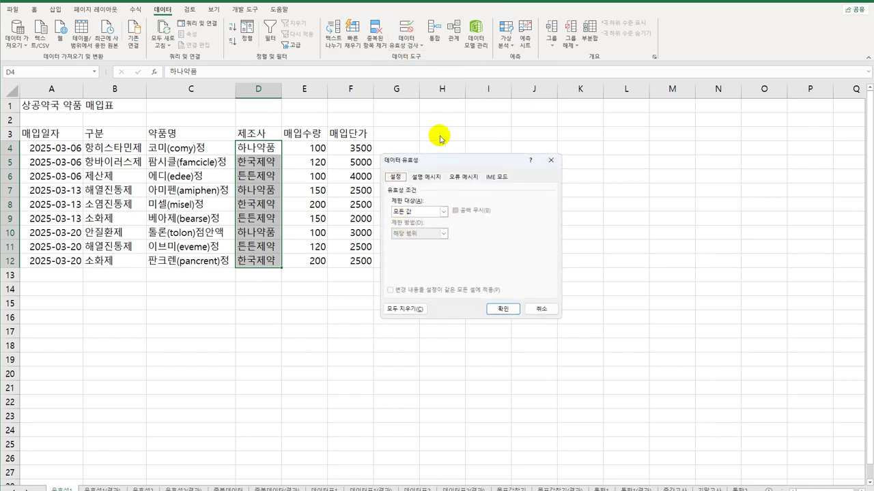
pyautogui.click(551, 160)
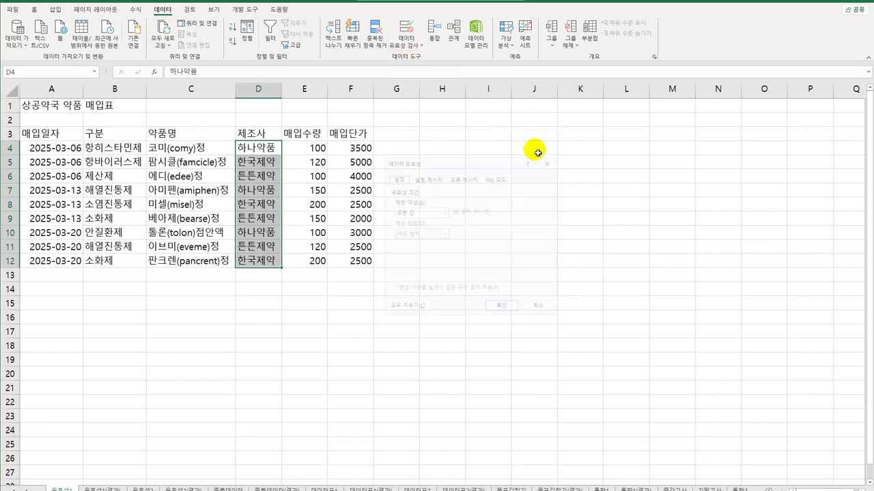
pyautogui.click(399, 52)
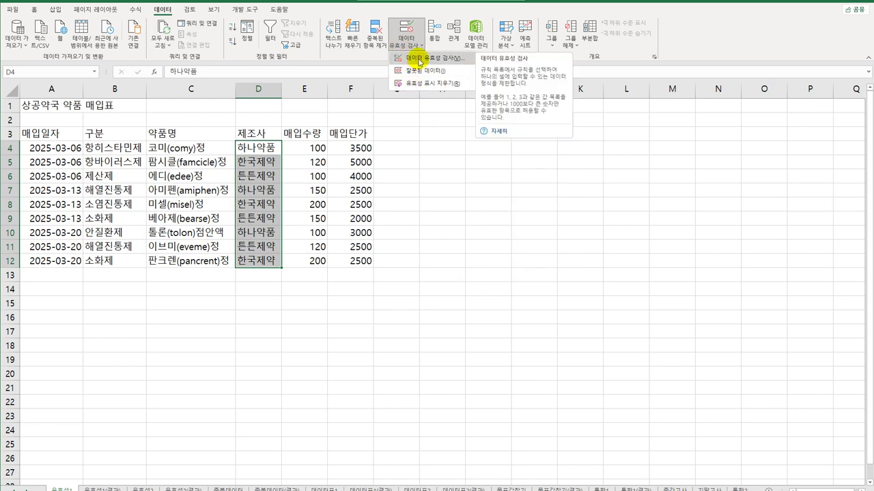
pyautogui.click(419, 59)
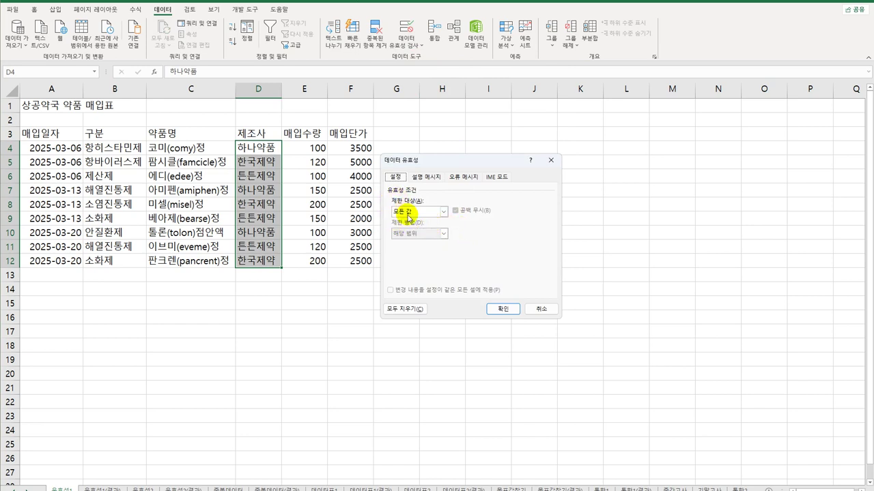
pyautogui.click(434, 213)
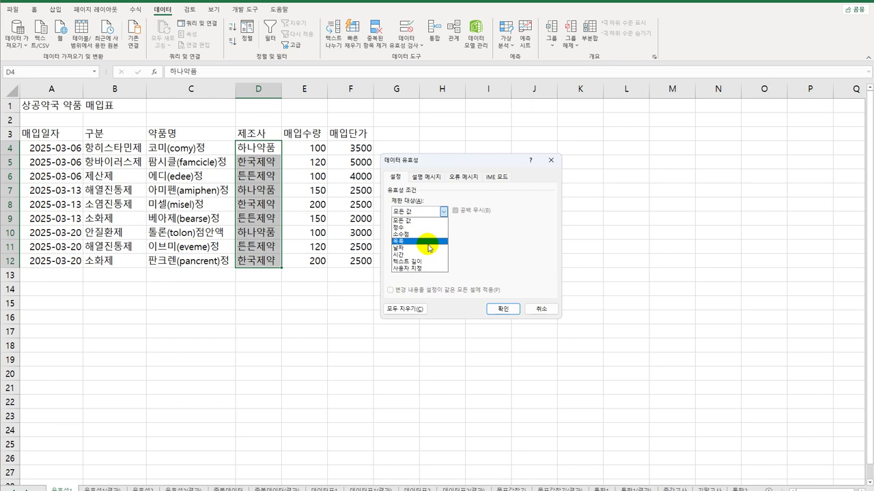
pyautogui.click(428, 242)
pyautogui.click(428, 256)
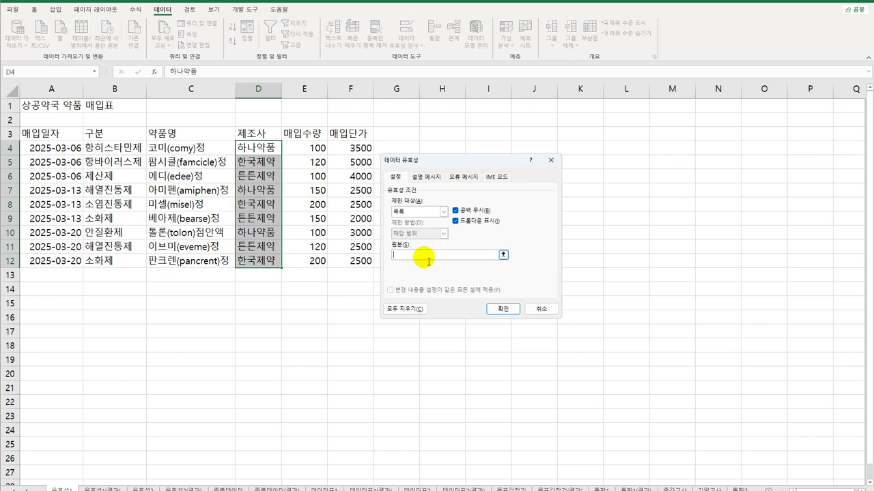
pyautogui.write('하나약품,한국제약,튼튼제약')
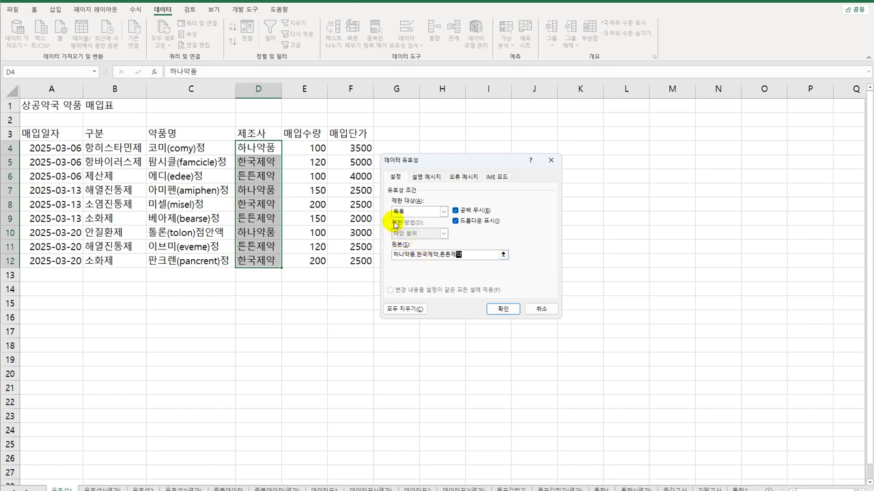
# - Give the validation rule an input message titled "제조사 목록" with the text "하나약품,한국제약,튼튼제약"
pyautogui.click(425, 178)
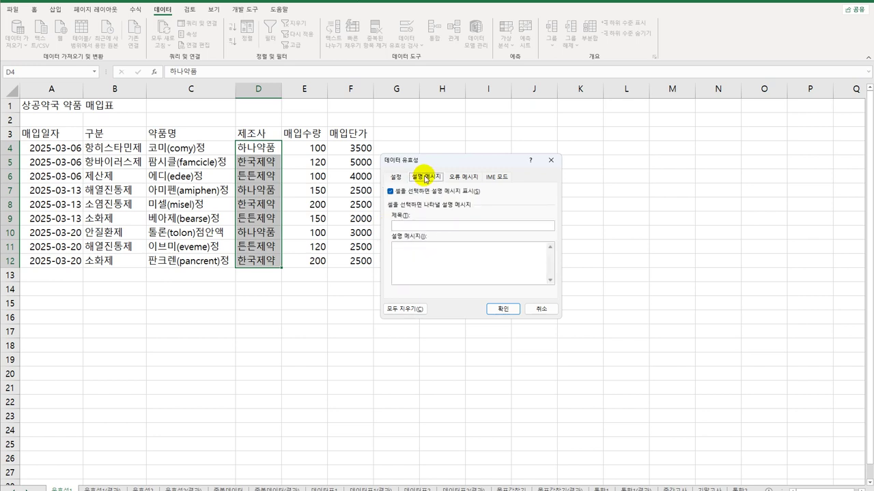
pyautogui.click(433, 228)
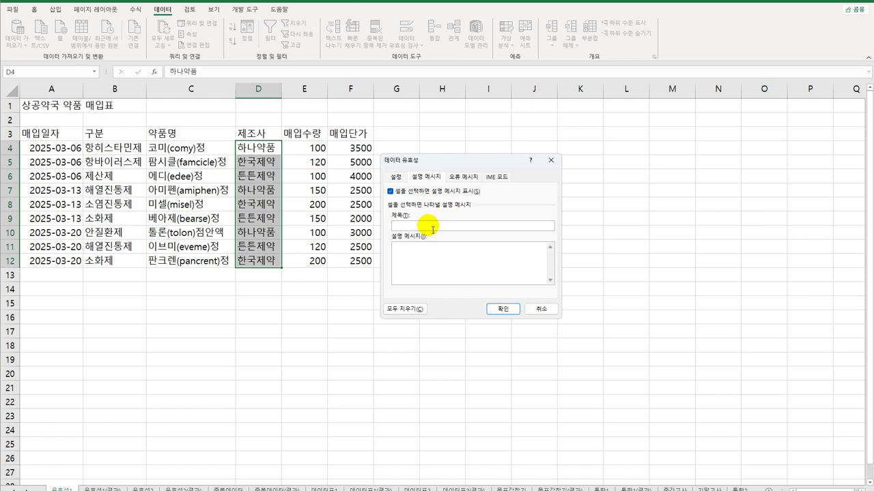
pyautogui.write('제조사목록')
pyautogui.press('Tab')
pyautogui.write('하나약품,한국제약,튼튼제약')
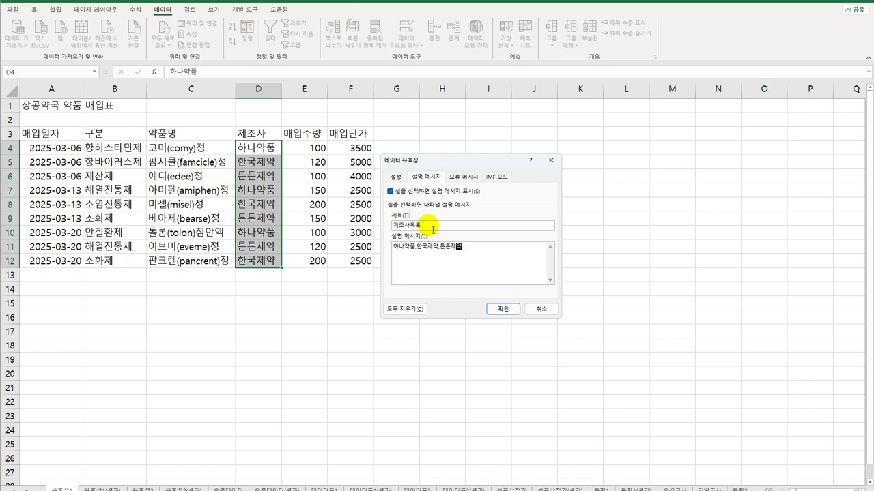
pyautogui.click(409, 226)
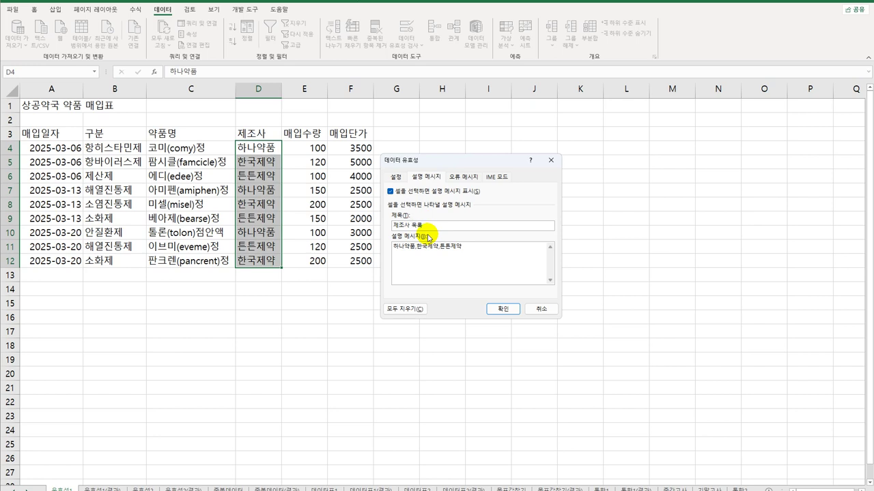
# - Add an error alert with style 정보, title "제조사" and message "제조사를 확인 후 입력하세요.", and apply the rule
pyautogui.click(465, 177)
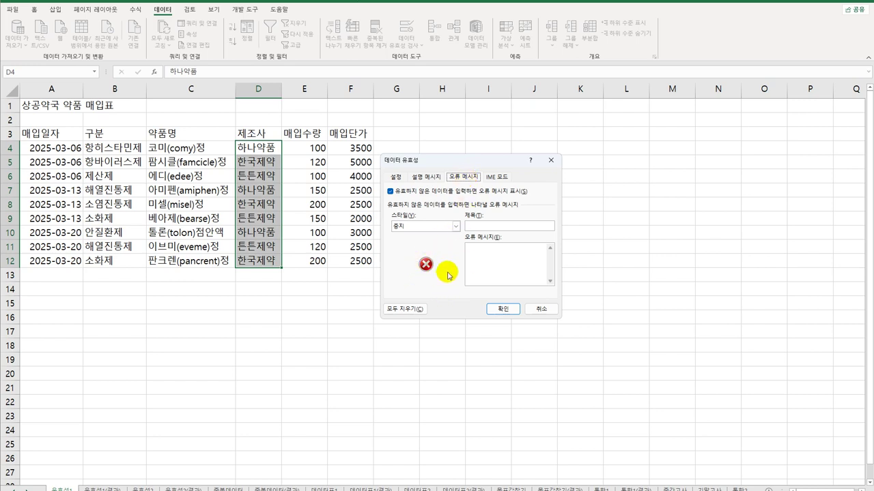
pyautogui.click(454, 226)
pyautogui.click(447, 241)
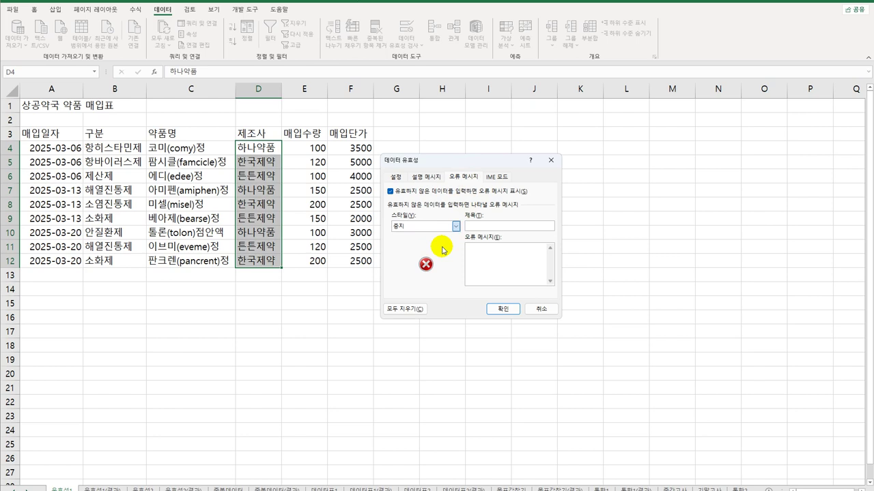
pyautogui.click(491, 227)
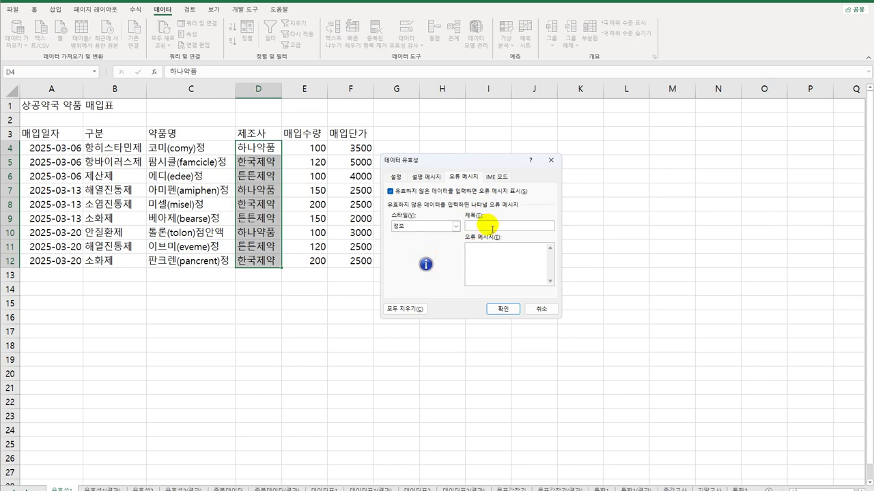
pyautogui.write('입')
pyautogui.write('조사')
pyautogui.press('Tab')
pyautogui.write('제조사를 확인 후 입력하세요.')
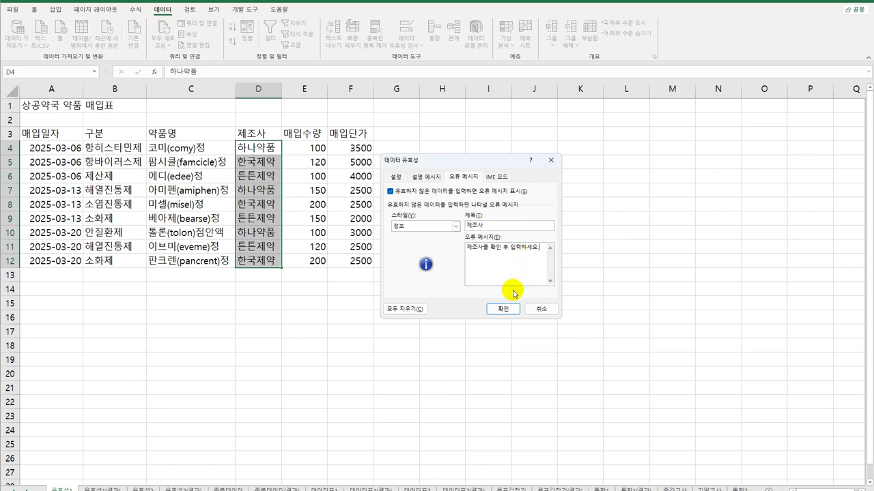
pyautogui.click(494, 307)
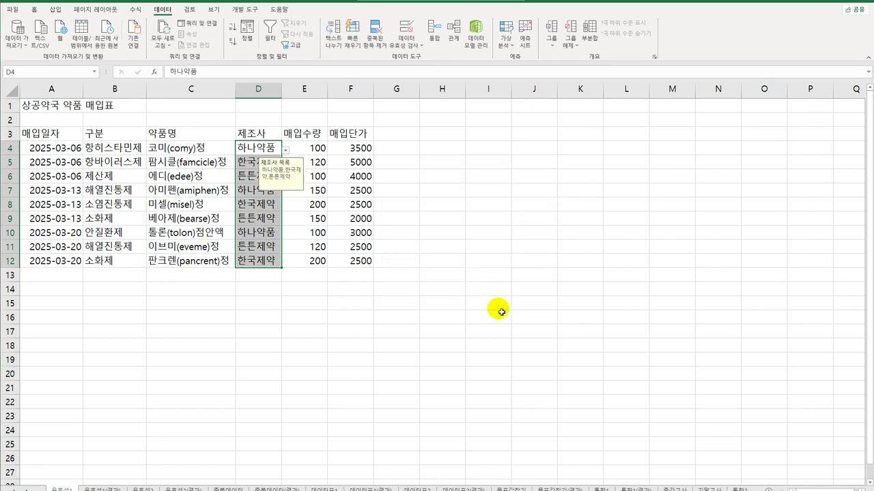
pyautogui.click(262, 152)
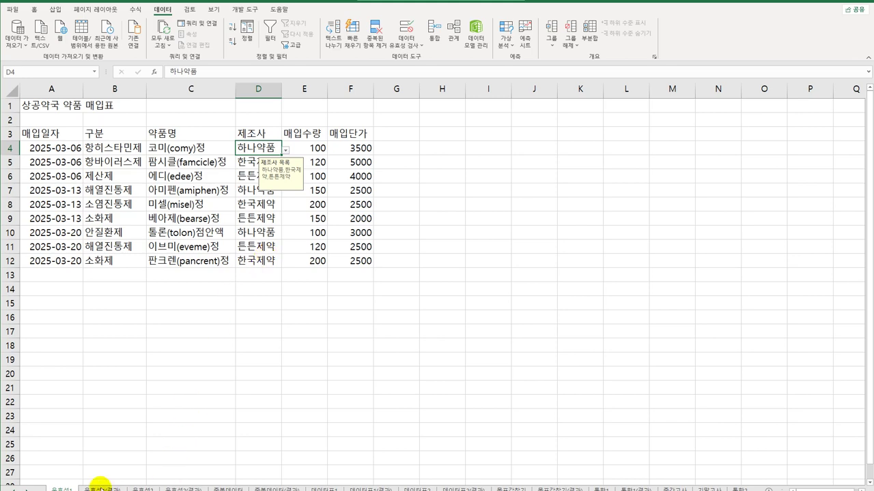
# - On sheet 유효성2, begin a data validation rule of type 사용자 지정 for the 번호 cells B4:B12
pyautogui.click(144, 489)
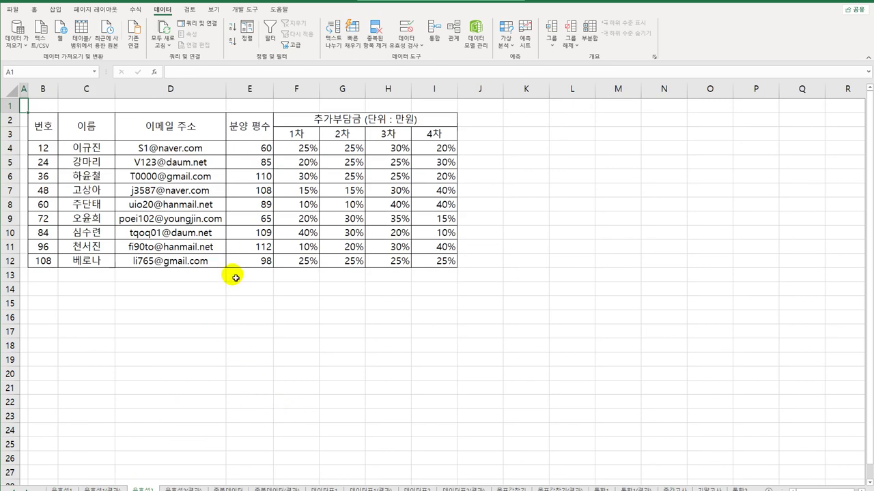
pyautogui.moveTo(43, 149); pyautogui.dragTo(45, 265)
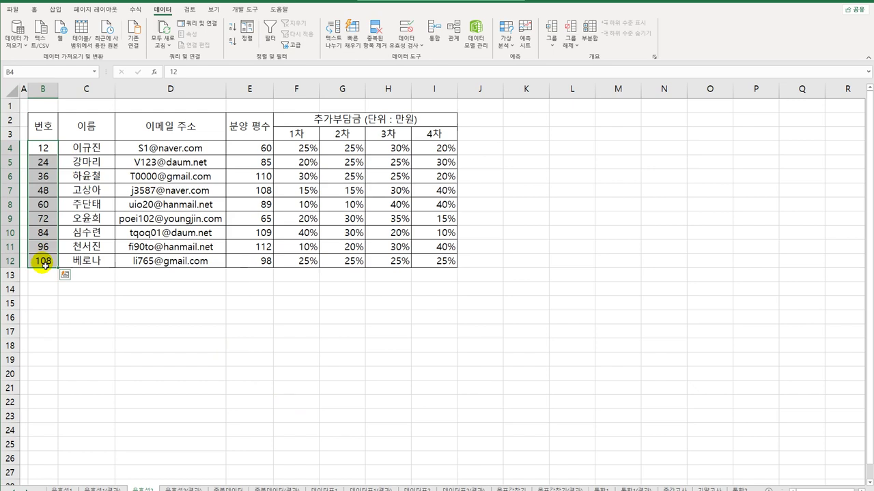
pyautogui.click(404, 29)
pyautogui.click(396, 177)
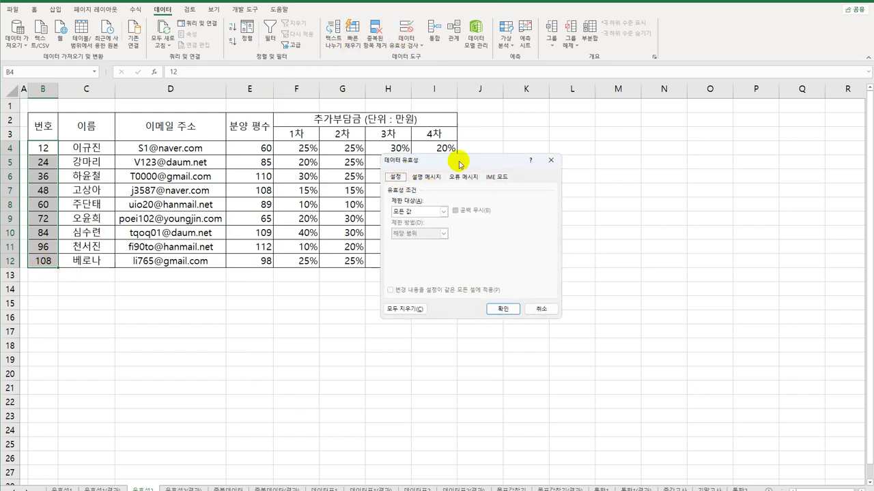
pyautogui.moveTo(459, 164); pyautogui.dragTo(549, 142)
pyautogui.click(532, 189)
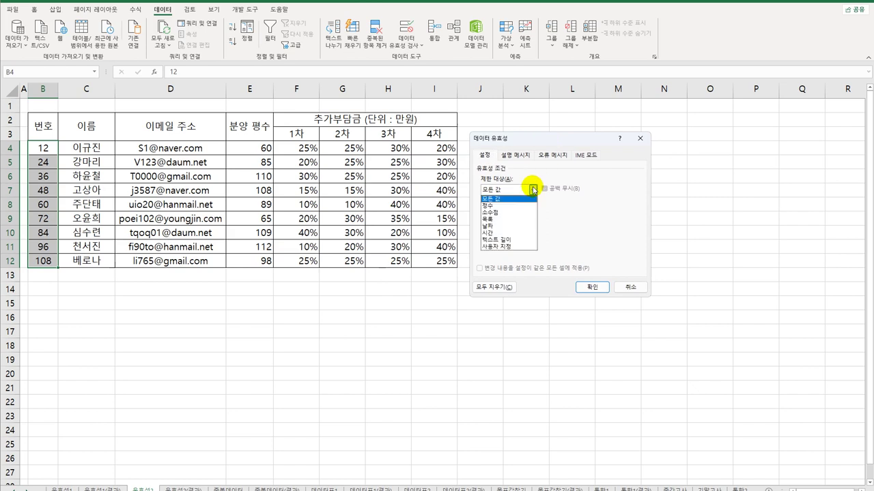
pyautogui.click(513, 246)
pyautogui.click(509, 233)
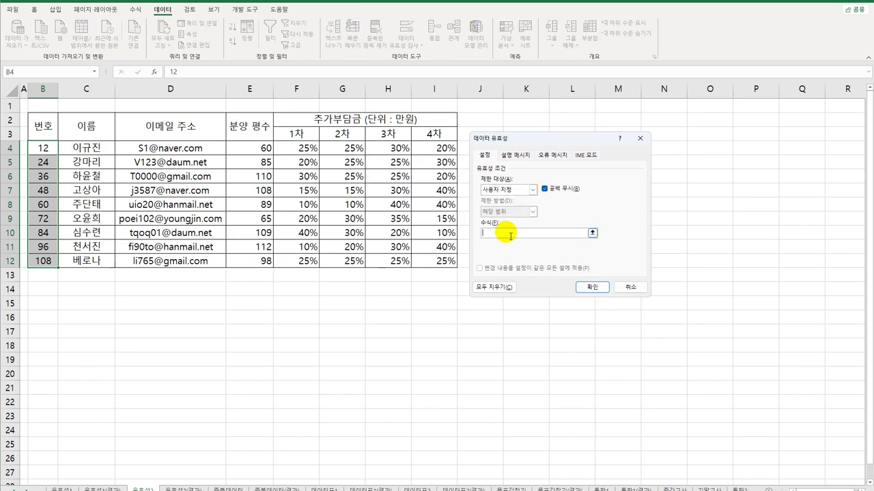
# - Set the validation formula to =MOD(B4,12)=0 so only multiples of 12 are allowed, and apply the rule
pyautogui.write('=')
pyautogui.write('ㅡ')
pyautogui.write('MOD(')
pyautogui.click(43, 150)
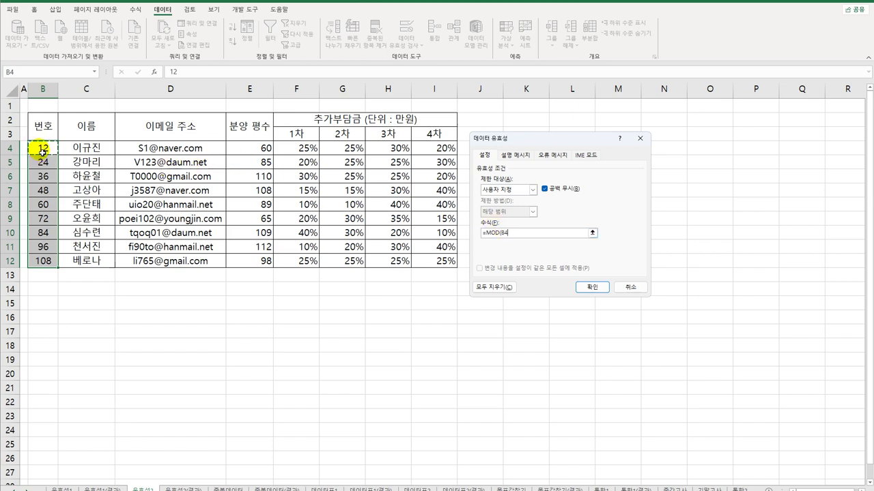
pyautogui.write(',12)=0')
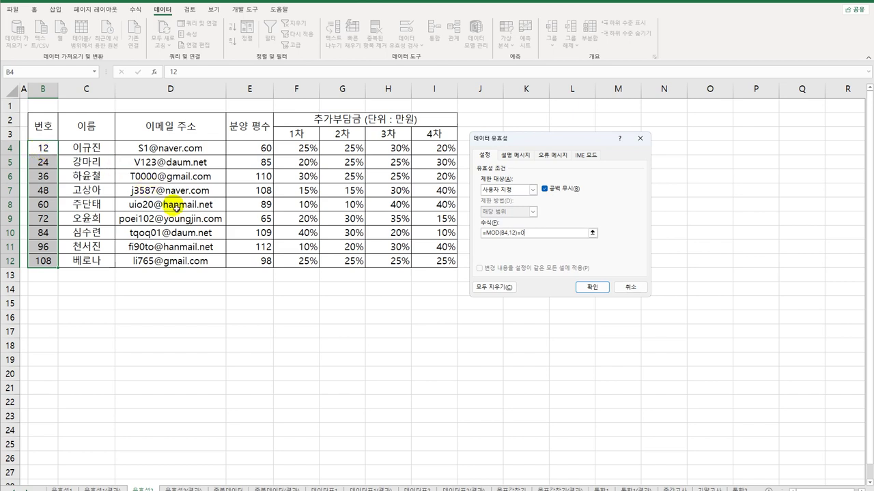
pyautogui.click(585, 287)
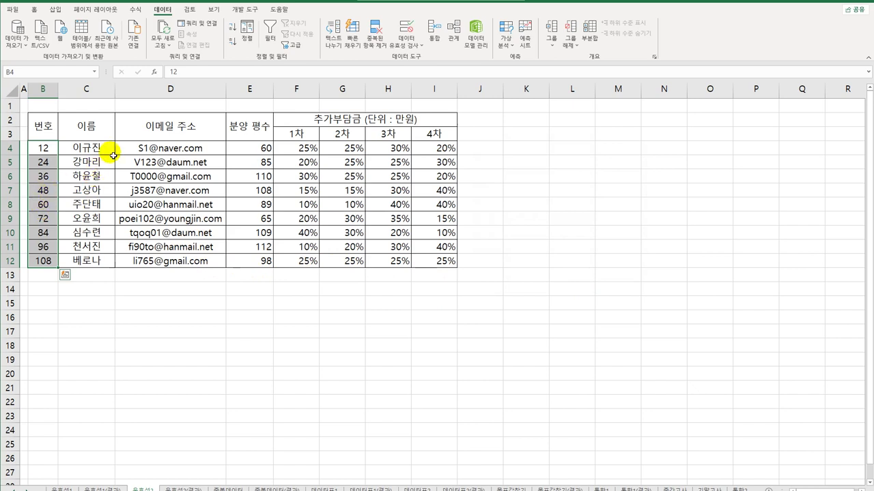
# - Apply a 사용자 지정 data validation rule with the formula =SEARCH("@",D4)>=2 to the 이메일 주소 cells D4:D12
pyautogui.moveTo(170, 148); pyautogui.dragTo(167, 269)
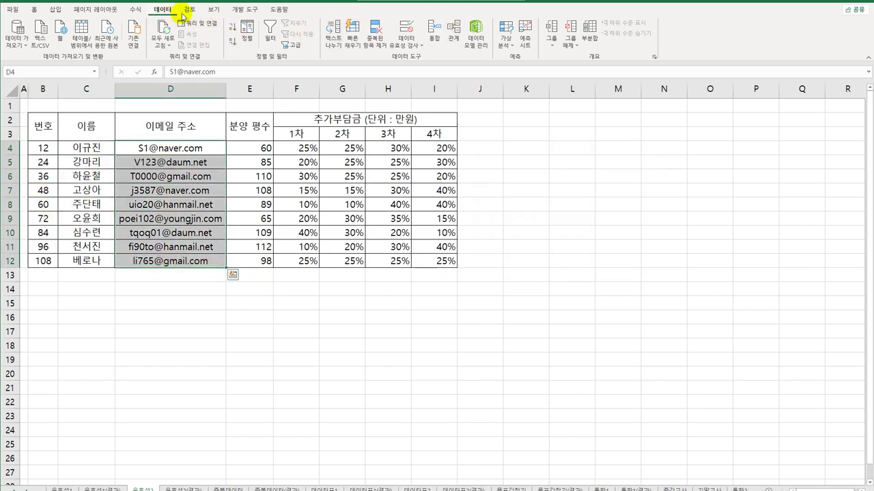
pyautogui.click(422, 32)
pyautogui.click(521, 190)
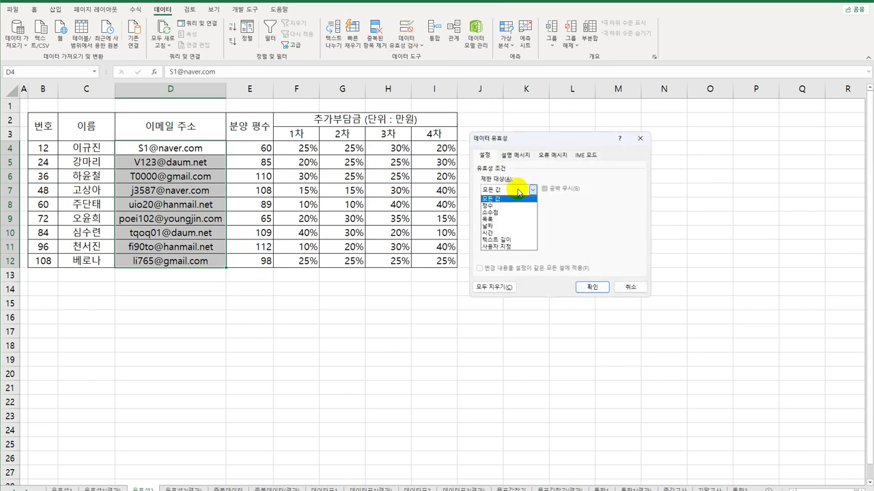
pyautogui.click(509, 246)
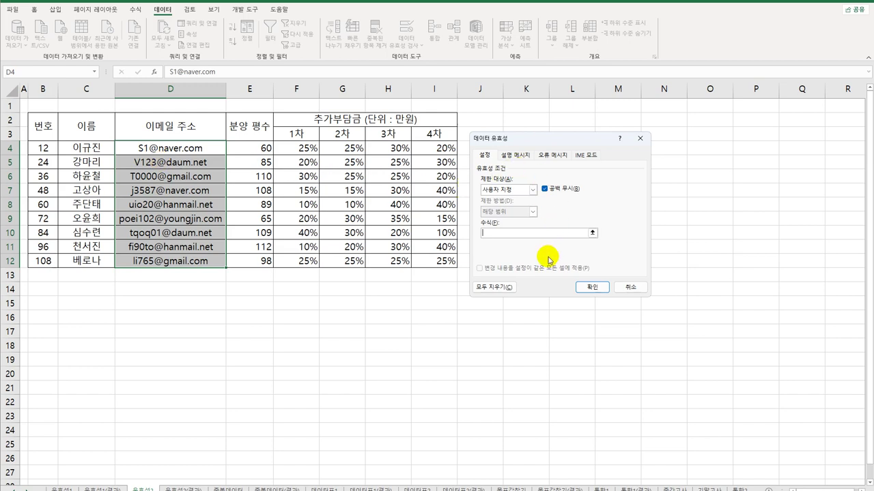
pyautogui.write('=SEARCH("@",')
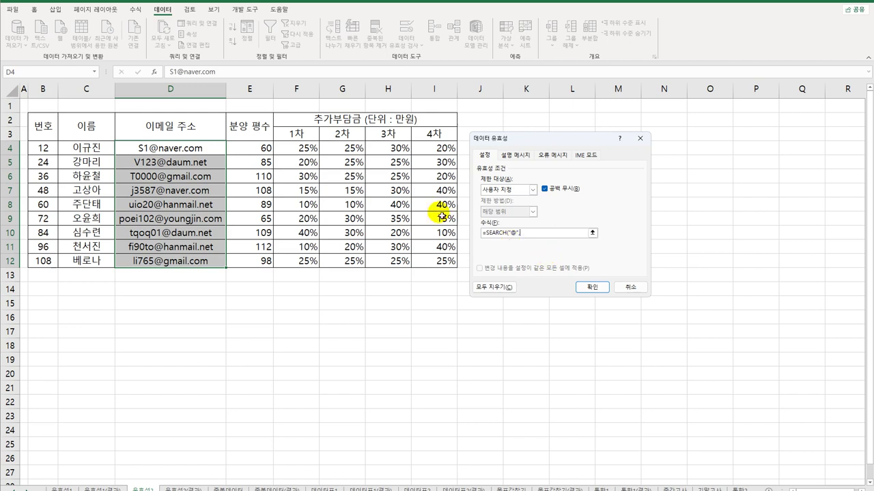
pyautogui.click(172, 149)
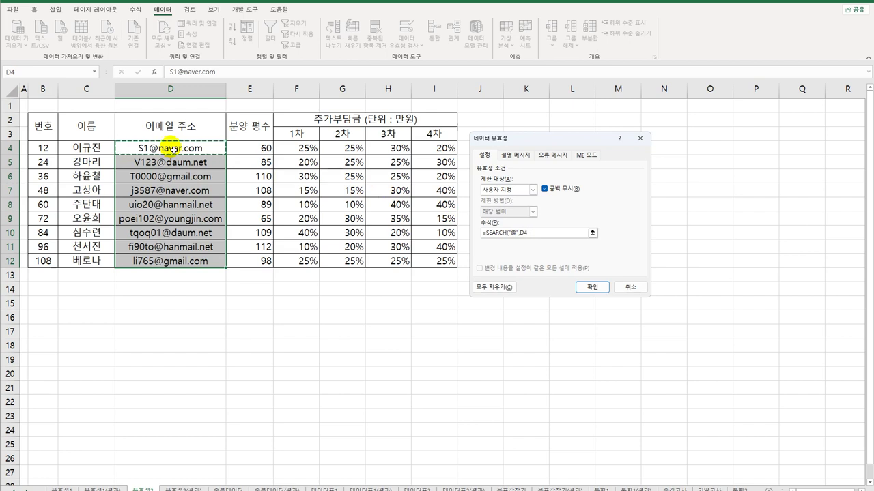
pyautogui.write(')>=2')
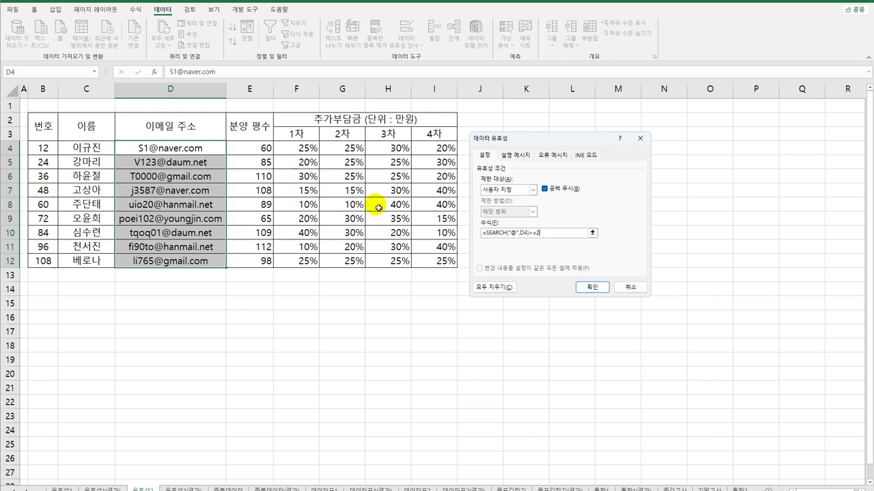
pyautogui.click(595, 288)
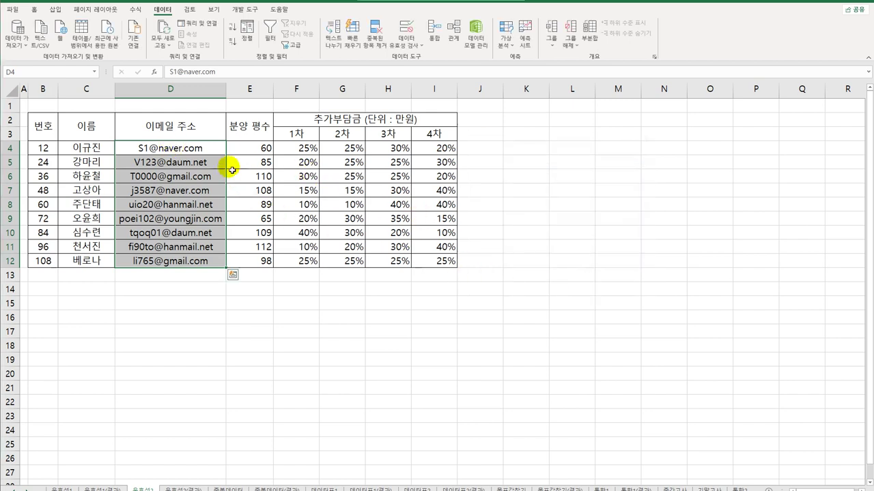
# - Begin a 사용자 지정 data validation rule for the 분양 평수 cells E4:E12
pyautogui.click(257, 150)
pyautogui.moveTo(260, 161); pyautogui.dragTo(254, 262)
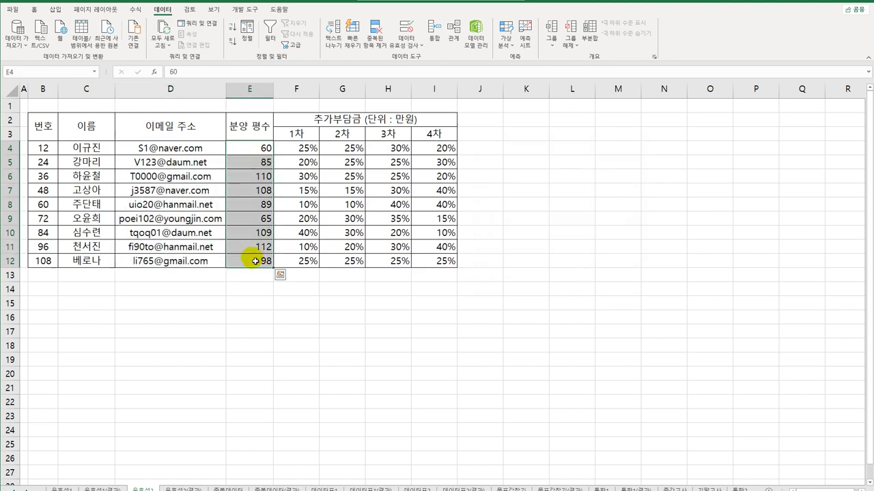
pyautogui.click(406, 29)
pyautogui.click(503, 195)
pyautogui.click(503, 239)
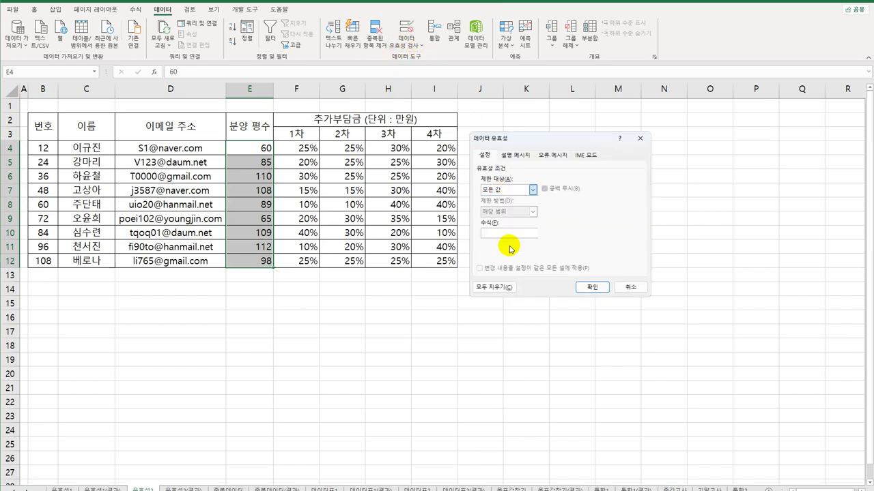
pyautogui.click(508, 235)
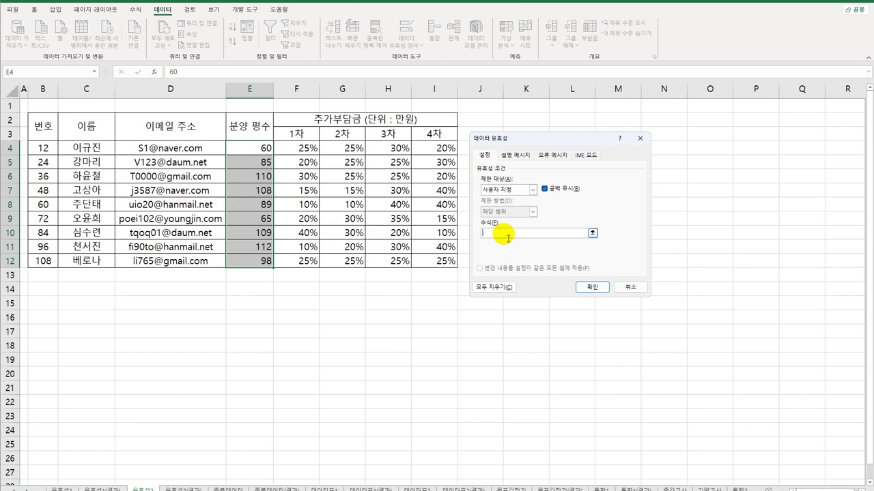
# - Set the validation formula to =QUOTIENT(E4,3.3)<=34 and apply the rule
pyautogui.write('=')
pyautogui.write('이')
pyautogui.write('U')
pyautogui.write('OT')
pyautogui.write('IENT(')
pyautogui.click(247, 148)
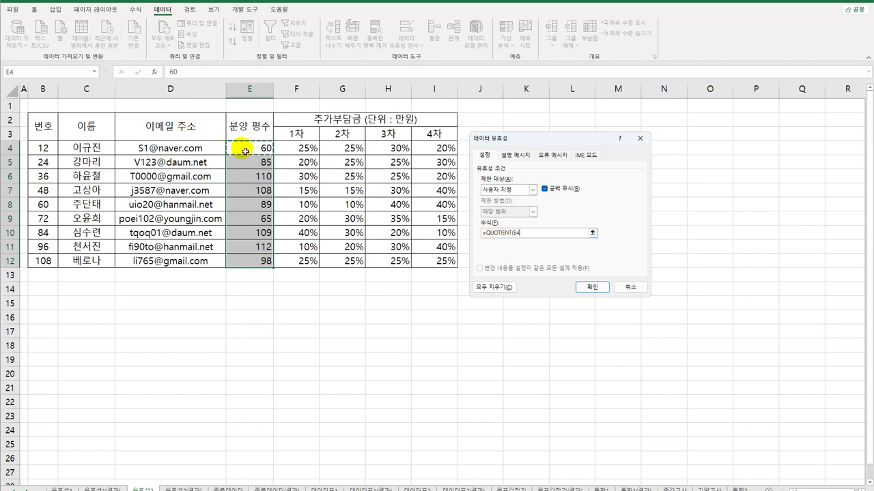
pyautogui.write(',3.3)')
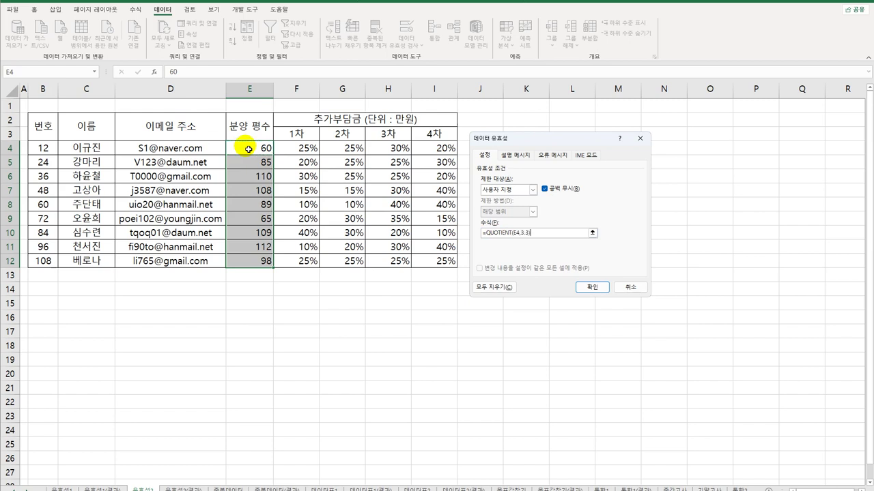
pyautogui.write(' <=34')
pyautogui.click(593, 288)
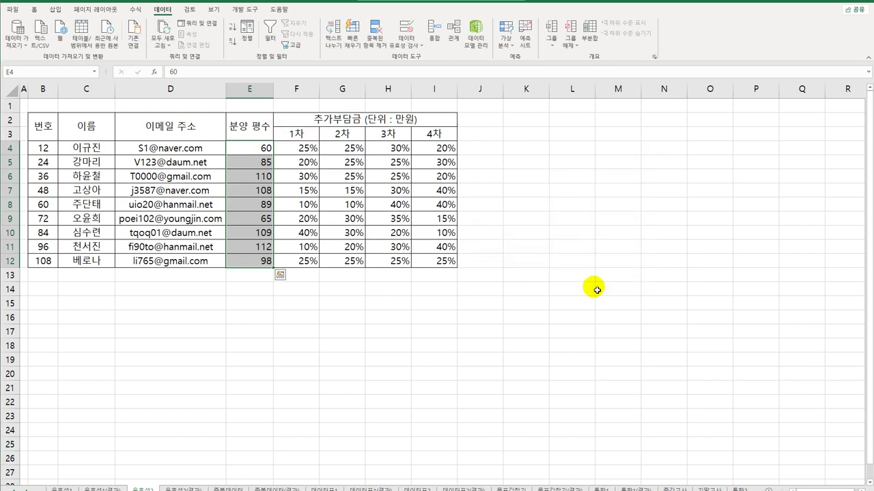
# - Begin a 사용자 지정 data validation rule for the 추가부담금 cells F4:I12
pyautogui.moveTo(288, 146); pyautogui.dragTo(436, 268)
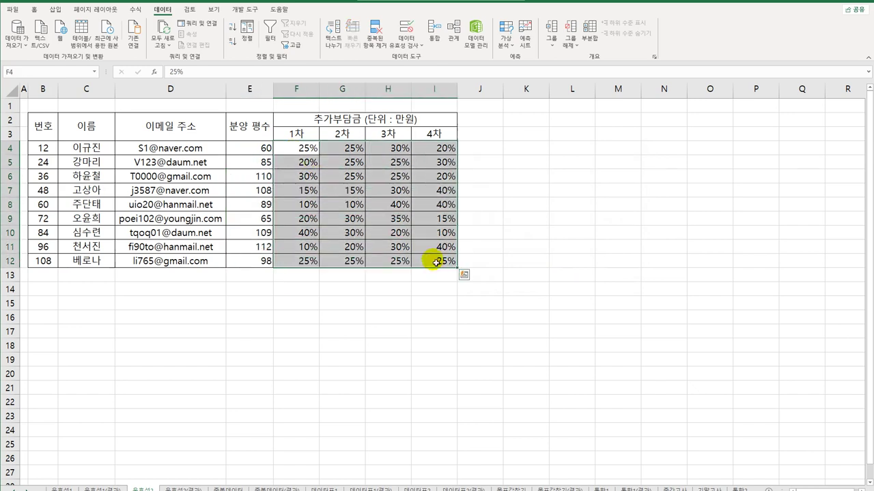
pyautogui.click(408, 27)
pyautogui.click(529, 189)
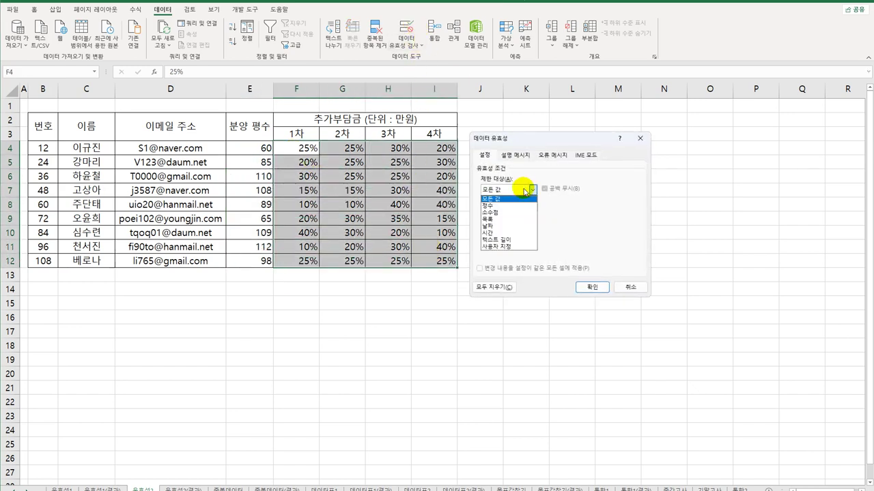
pyautogui.click(508, 250)
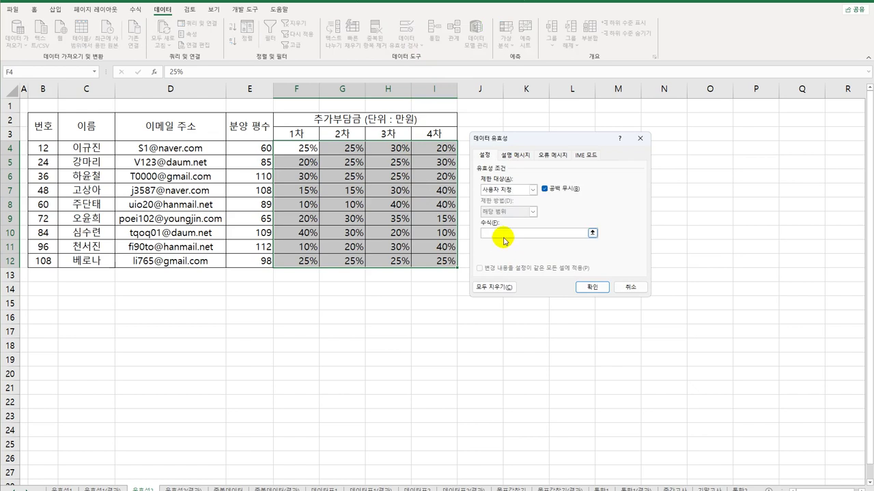
pyautogui.click(504, 236)
# - Set the validation formula to =SUM($F4:$I4)=100% with column-absolute references, apply the rule and deselect the range
pyautogui.write('=SUM(')
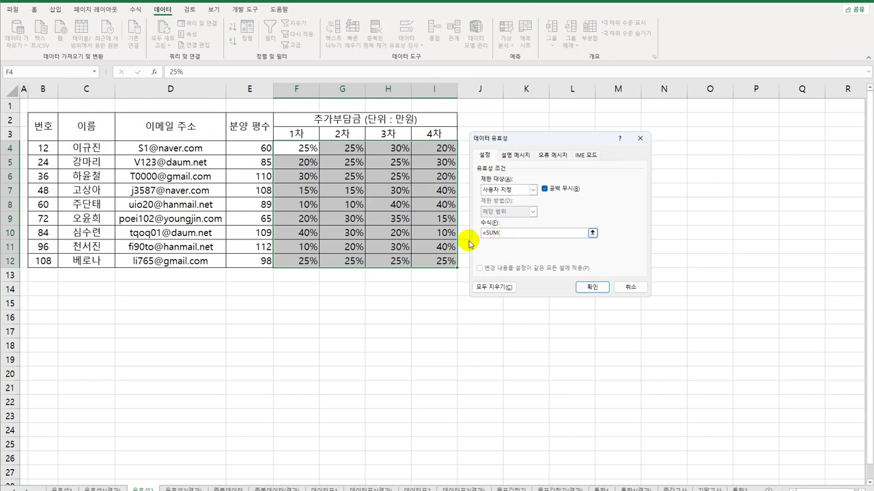
pyautogui.moveTo(308, 149); pyautogui.dragTo(435, 147)
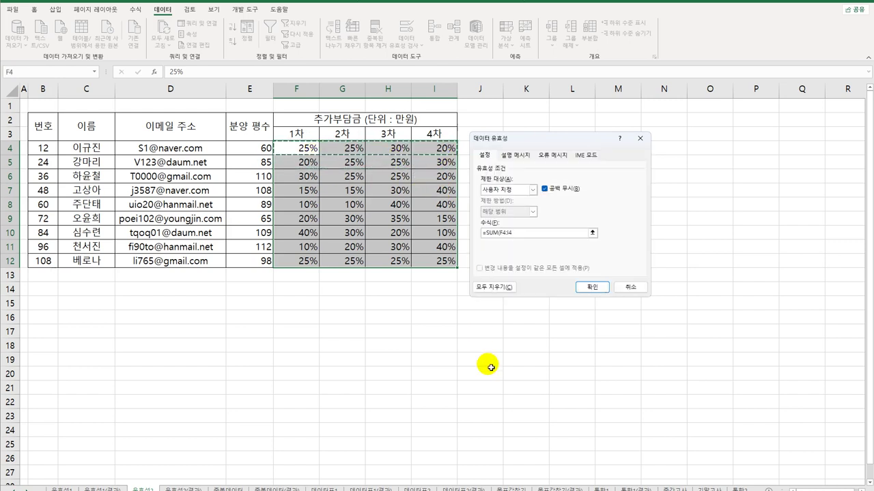
pyautogui.press('F4')
pyautogui.press('F4')
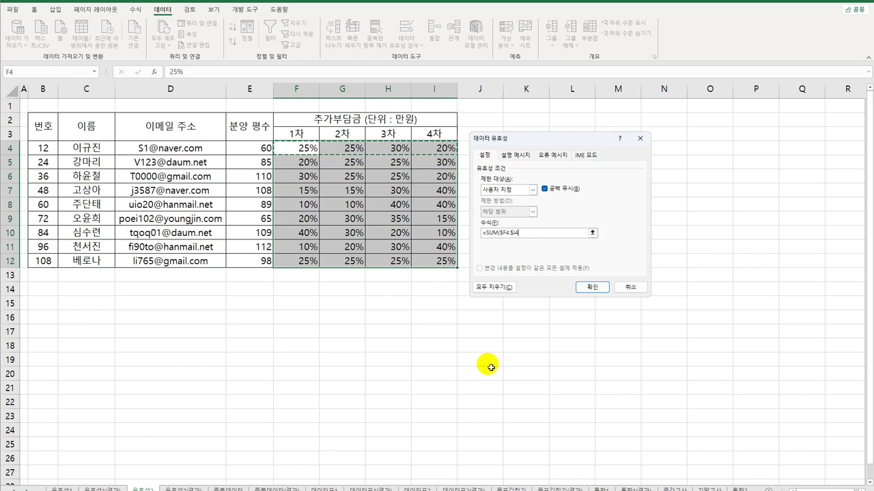
pyautogui.press('F4')
pyautogui.write(')=100%')
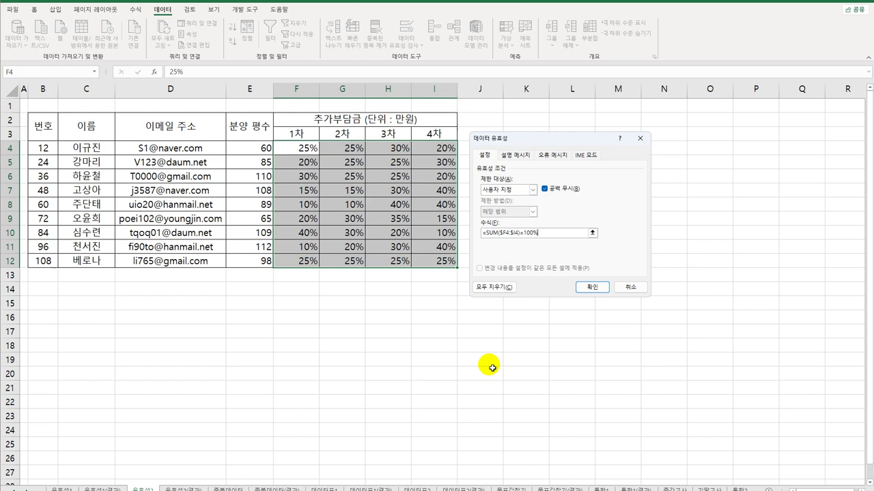
pyautogui.click(591, 287)
pyautogui.click(561, 329)
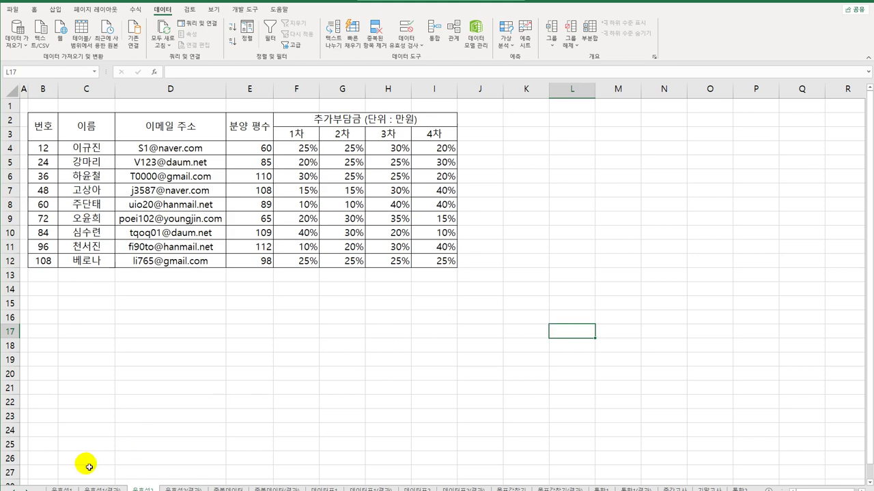
# - Look at sheet 유효성1, return to sheet 유효성2 and select the 번호 cells B4:B12
pyautogui.click(60, 488)
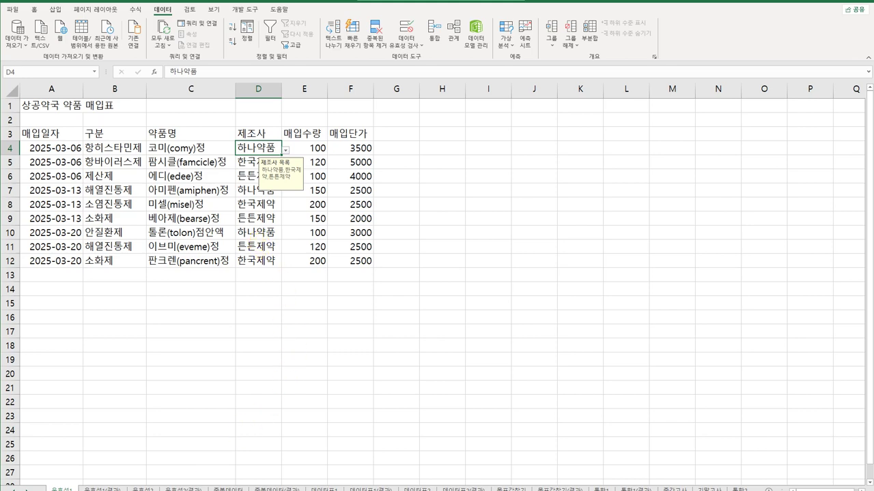
pyautogui.click(144, 489)
pyautogui.moveTo(45, 147); pyautogui.dragTo(49, 262)
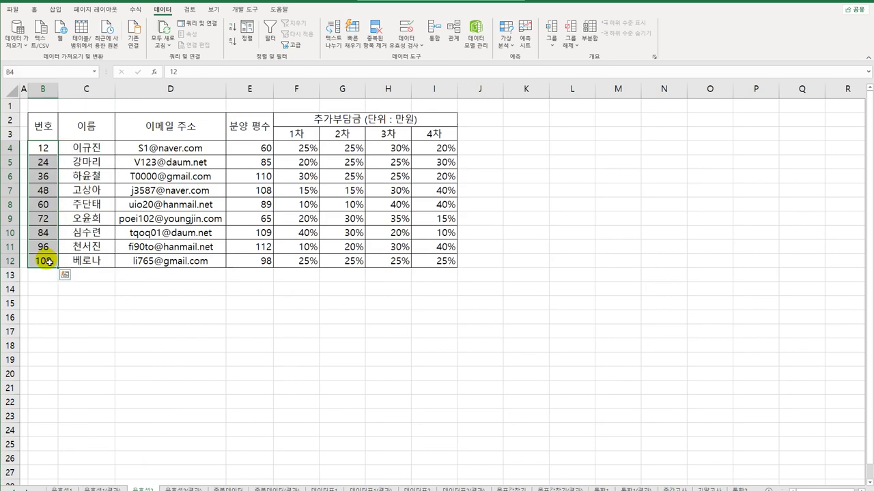